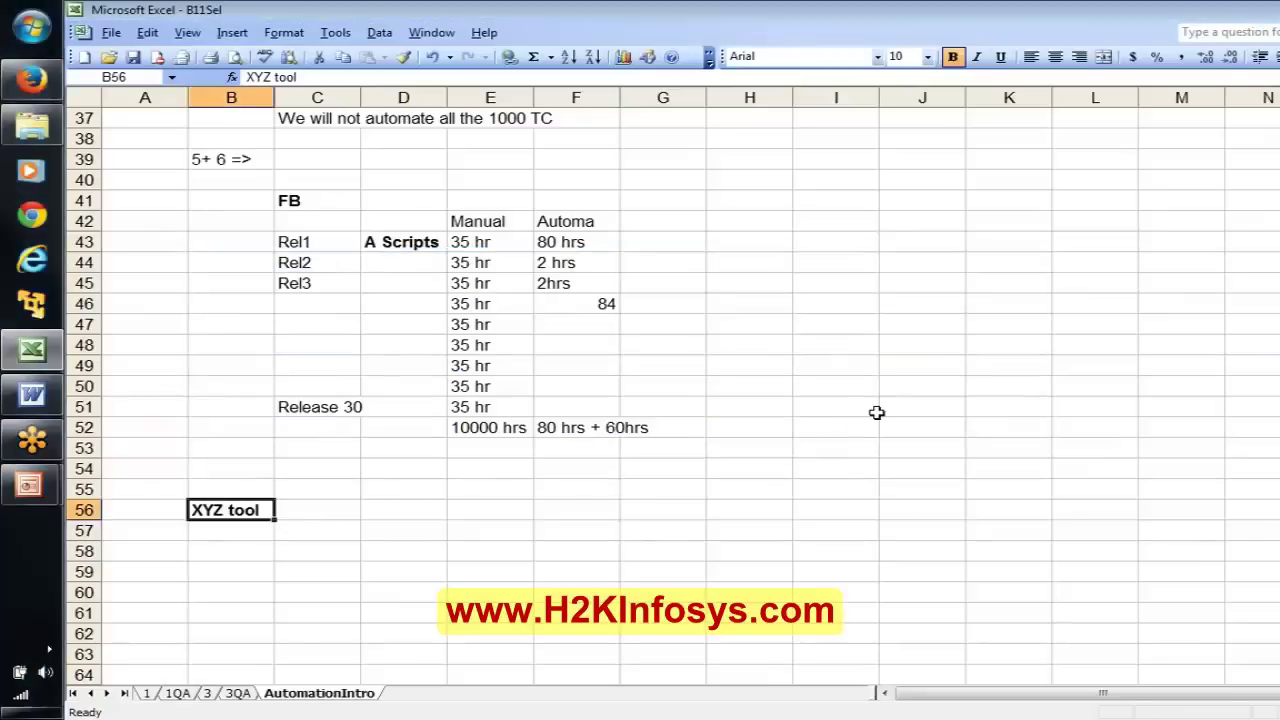
# Step: Open sheet 3 and review the Selenium advantages on cost, multiple browsers, multiple OS and choice of language
pyautogui.click(207, 693)
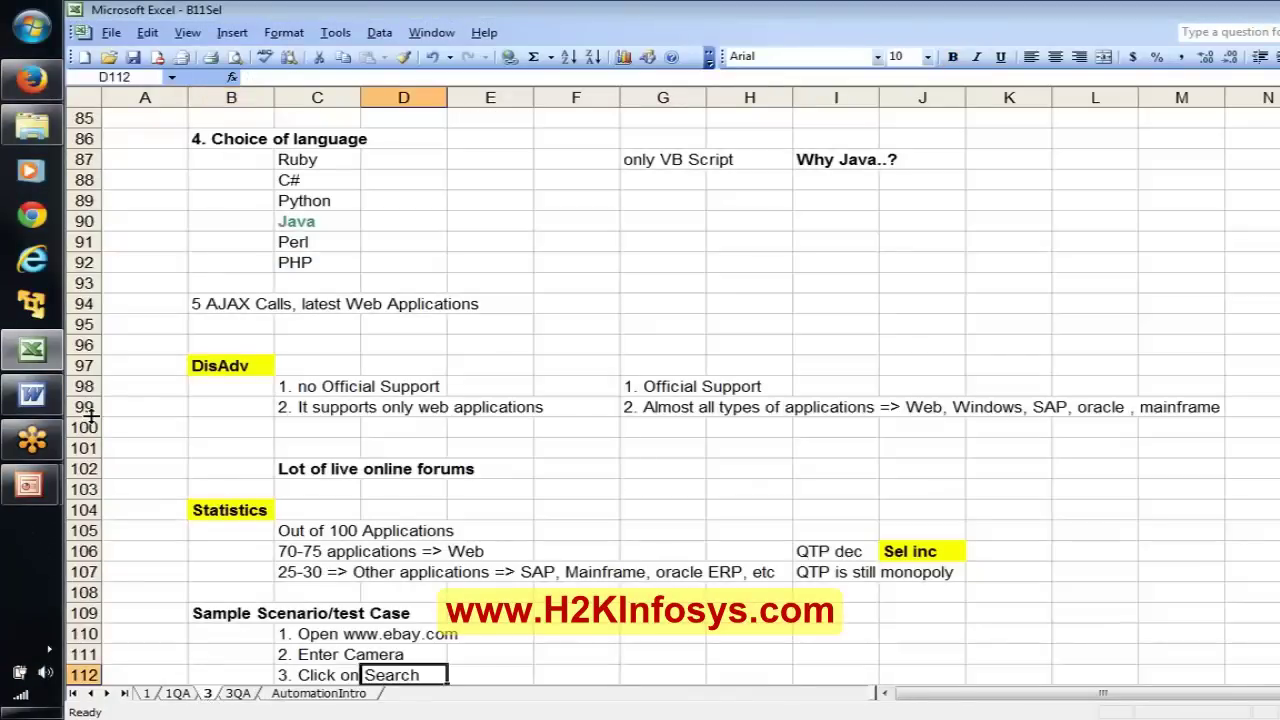
pyautogui.click(138, 260)
pyautogui.press('Up')
pyautogui.press('Up')
pyautogui.press('Up')
pyautogui.press('Up')
pyautogui.press('Up')
pyautogui.press('Up')
pyautogui.press('Up')
pyautogui.press('Up')
pyautogui.press('Up')
pyautogui.press('Up')
pyautogui.press('Up')
pyautogui.press('Up')
pyautogui.press('Up')
pyautogui.press('Up')
pyautogui.press('Up')
pyautogui.press('Up')
pyautogui.press('Up')
pyautogui.press('Up')
pyautogui.press('Up')
pyautogui.press('Up')
pyautogui.press('Up')
pyautogui.press('Up')
pyautogui.press('Up')
pyautogui.press('Up')
pyautogui.press('Up')
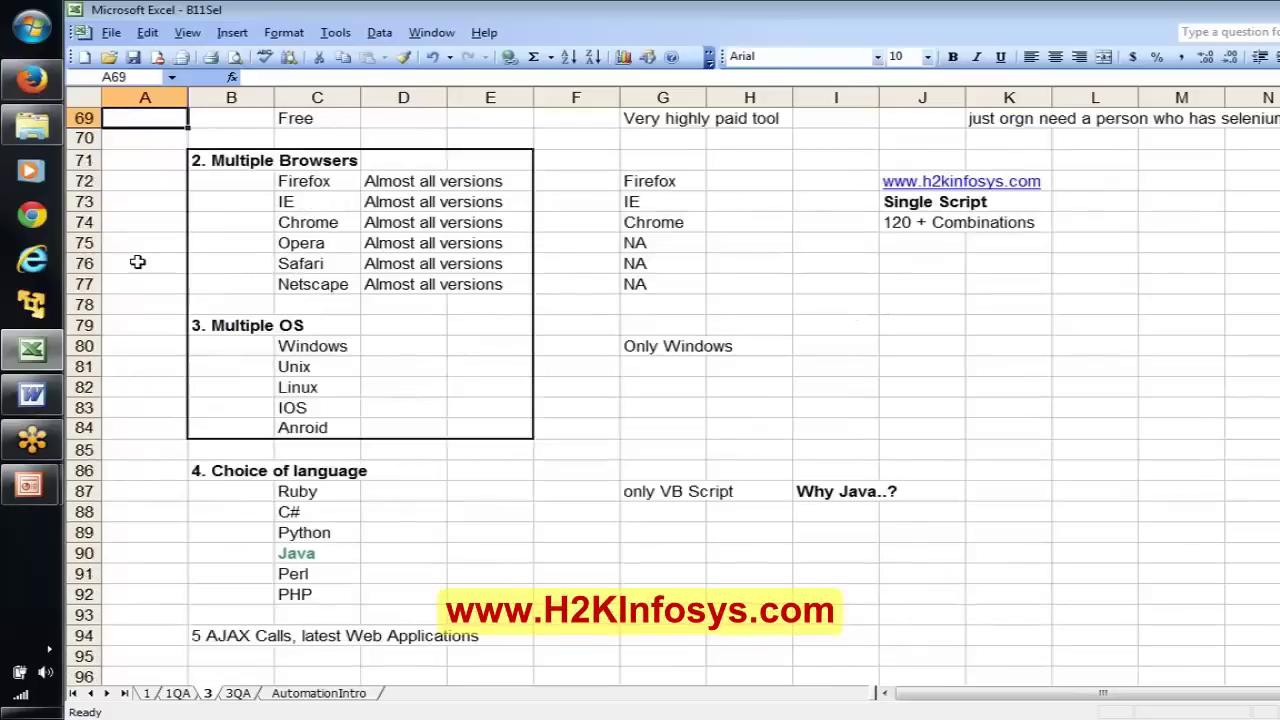
pyautogui.click(250, 157)
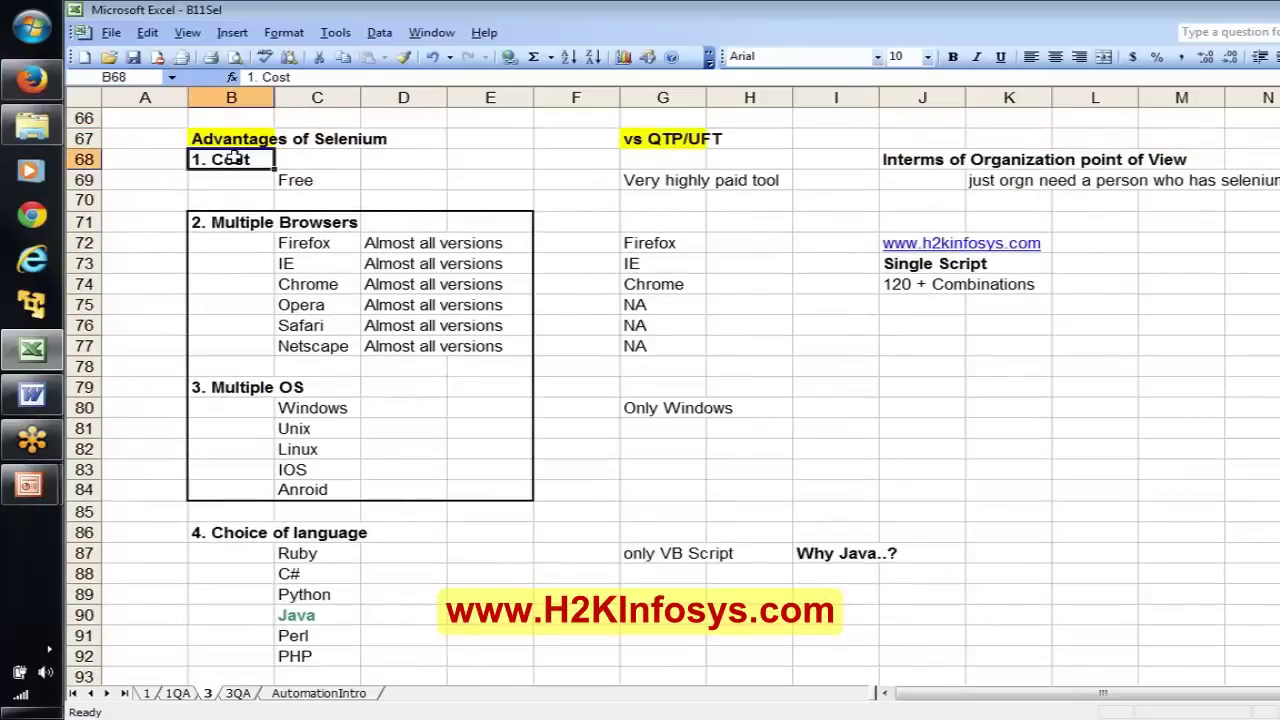
pyautogui.click(228, 224)
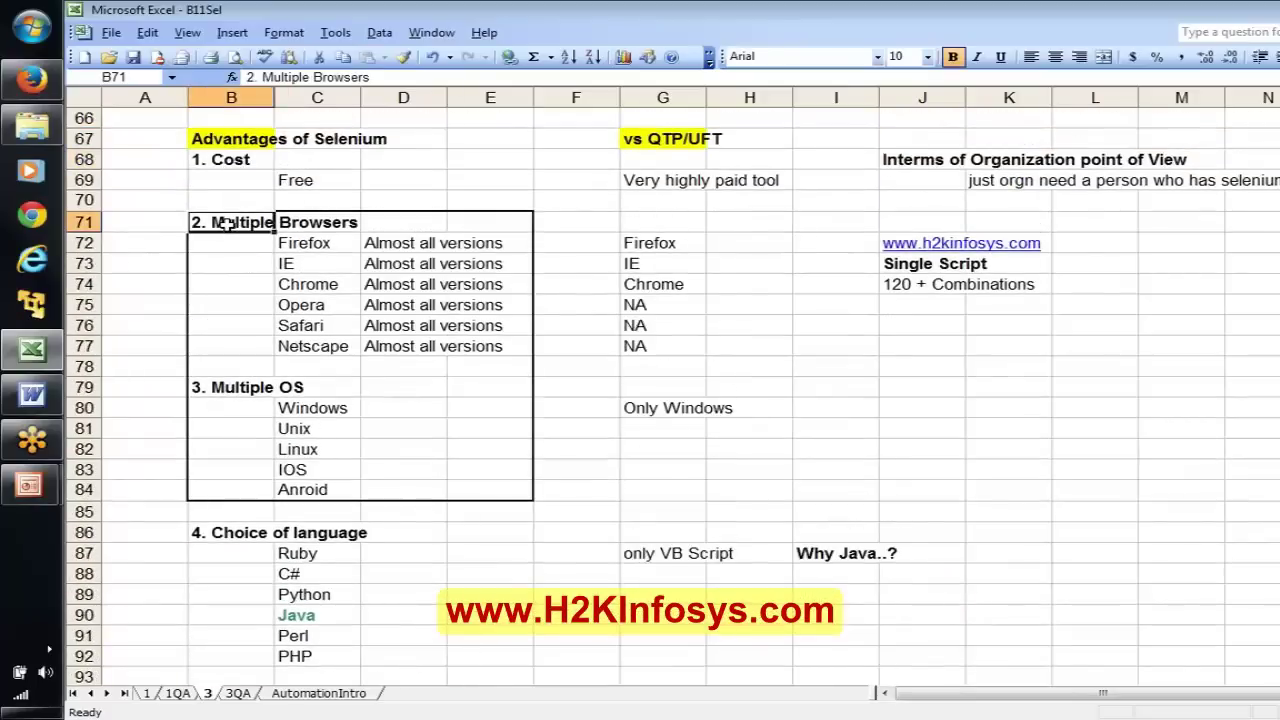
pyautogui.click(230, 385)
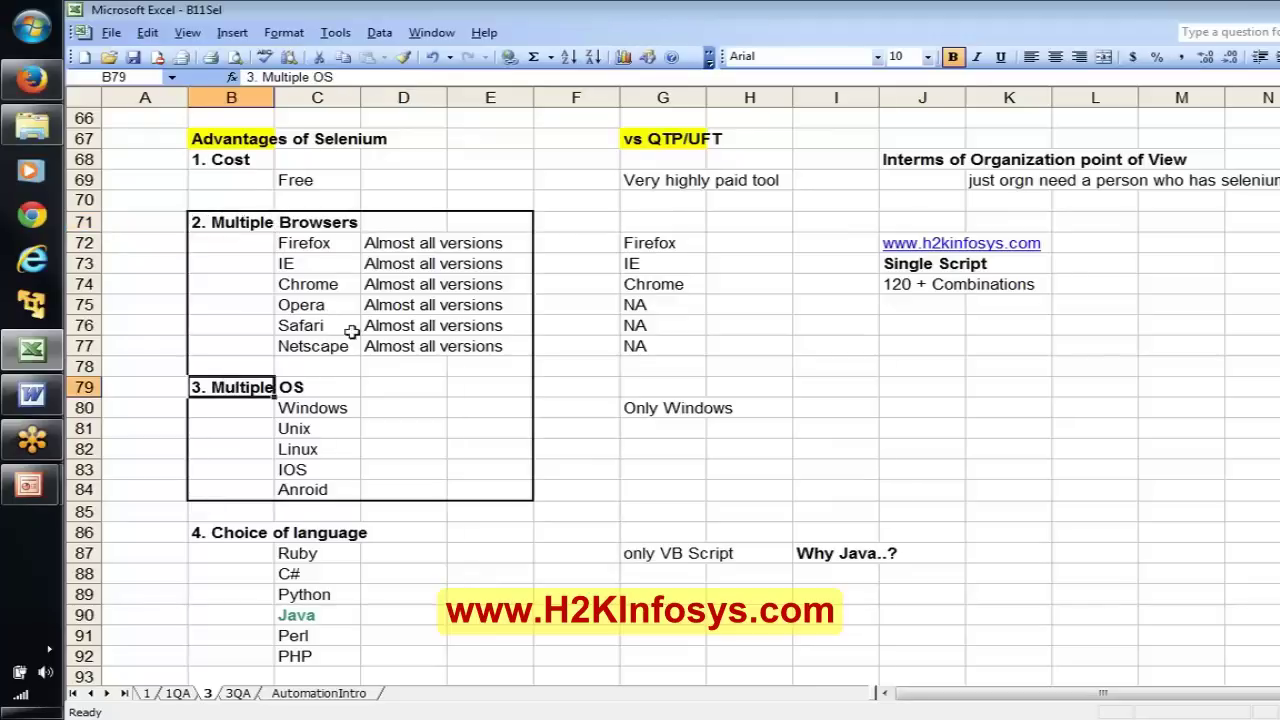
pyautogui.click(250, 531)
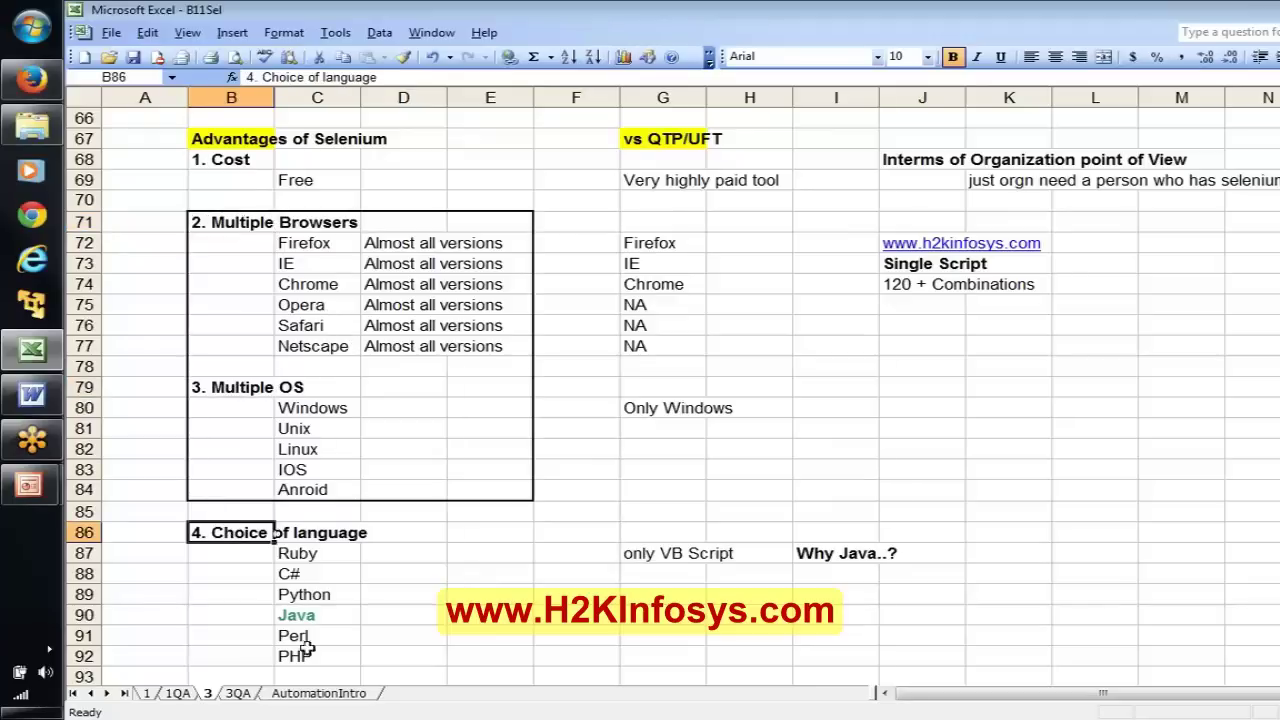
# Step: Make the fifth advantage, "5 AJAX Calls, latest Web Applications" in cell B94, bold
pyautogui.click(210, 670)
pyautogui.press('Down')
pyautogui.scroll(-2, 210, 668)
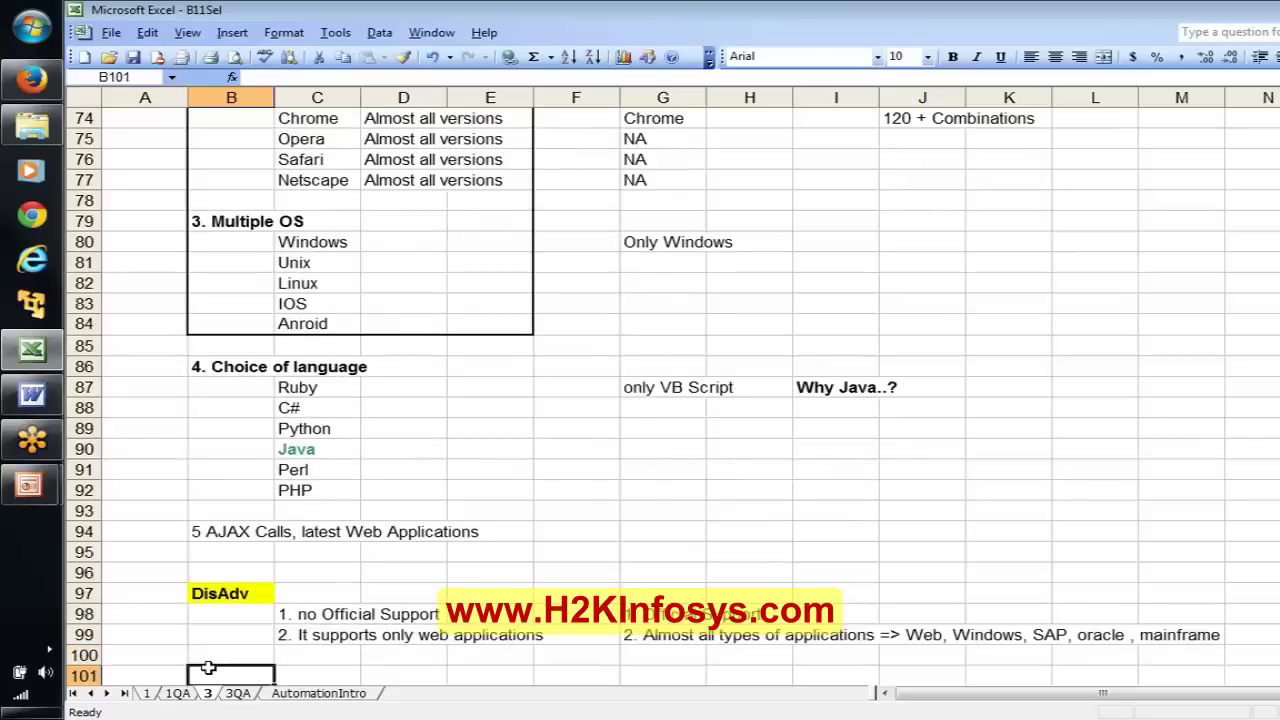
pyautogui.hotkey('ctrl', 'b')
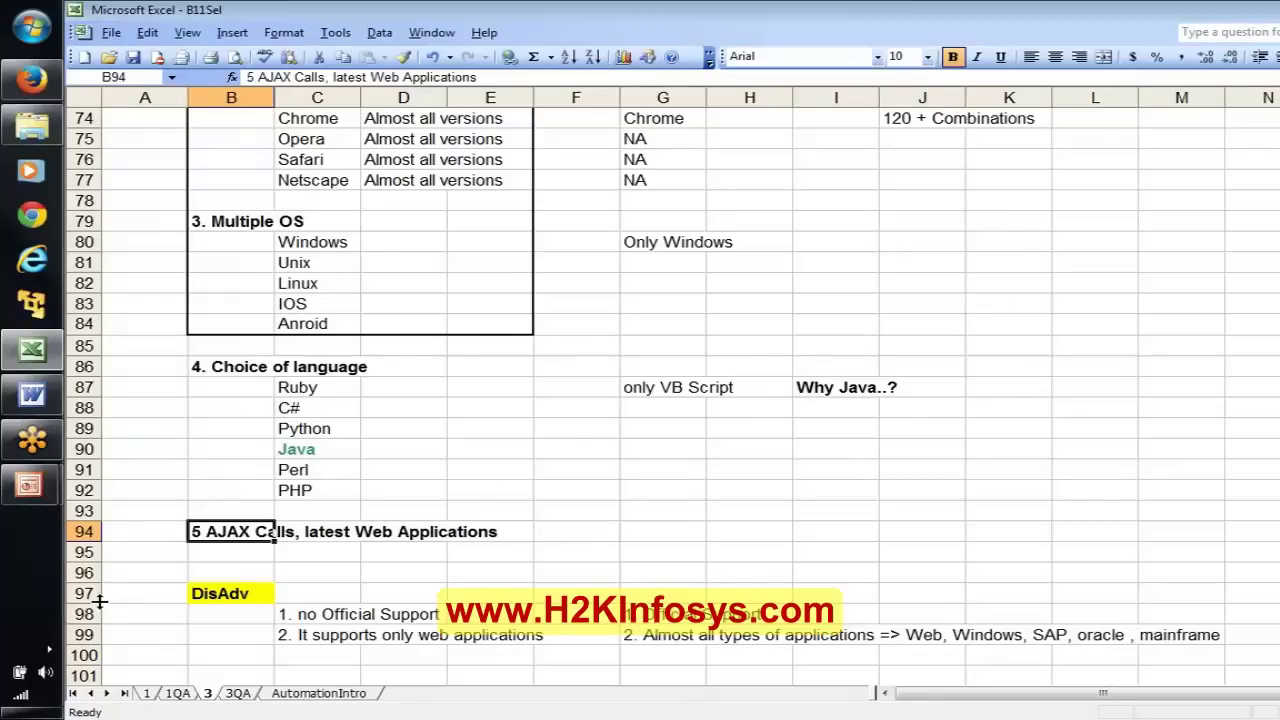
# Step: Enter "6. In Agile Methodology" in cell B95 below the AJAX point and make it bold
pyautogui.click(214, 555)
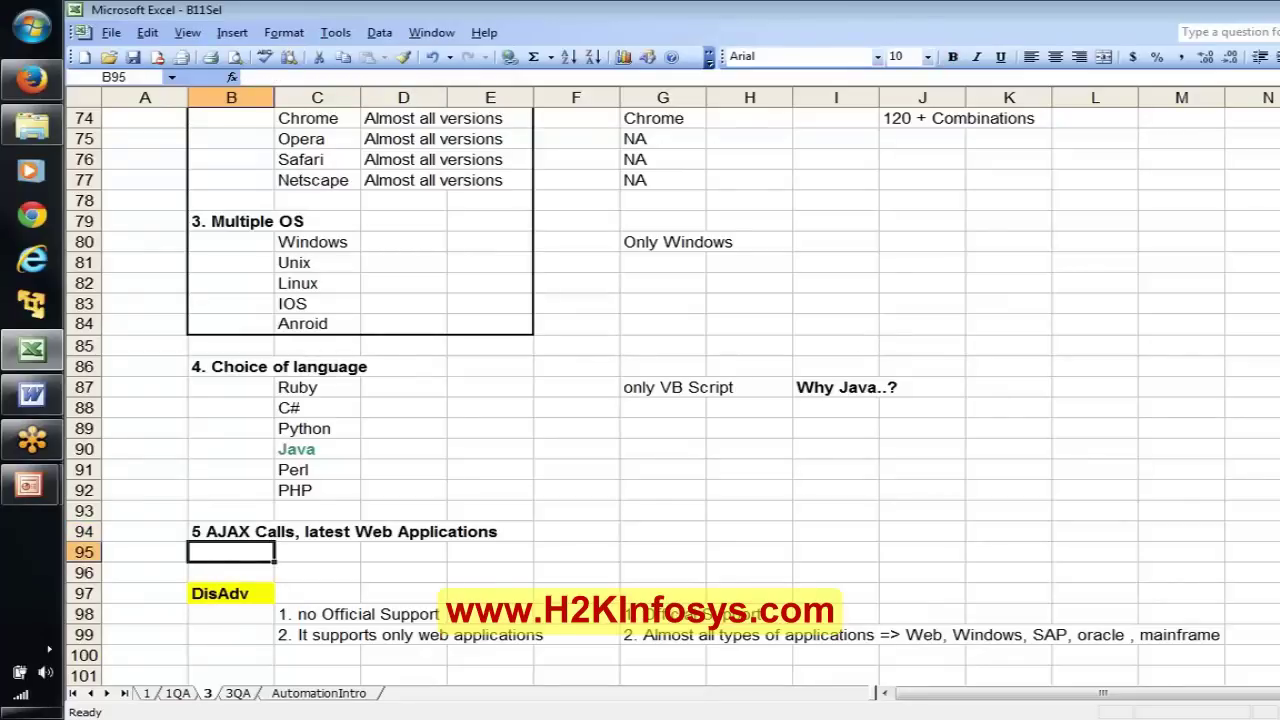
pyautogui.write('6.')
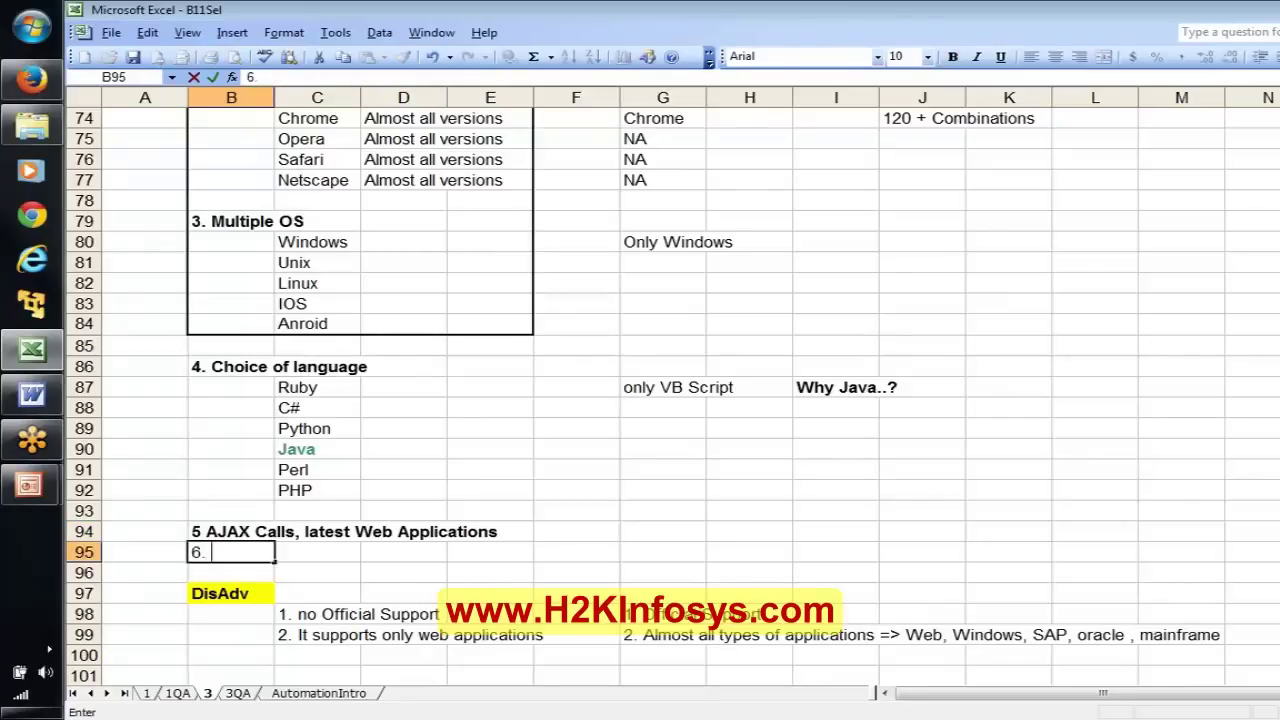
pyautogui.write(' In Agile Met')
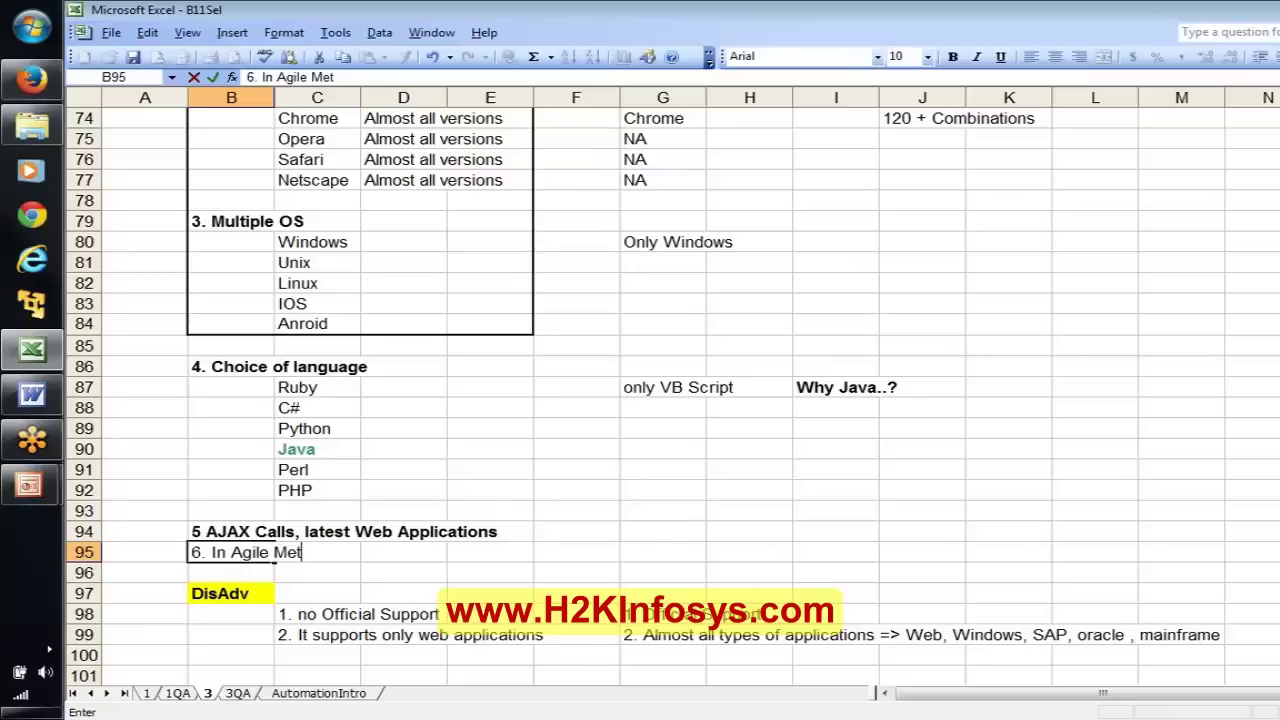
pyautogui.write('hodology')
pyautogui.press('Return')
pyautogui.click(213, 558)
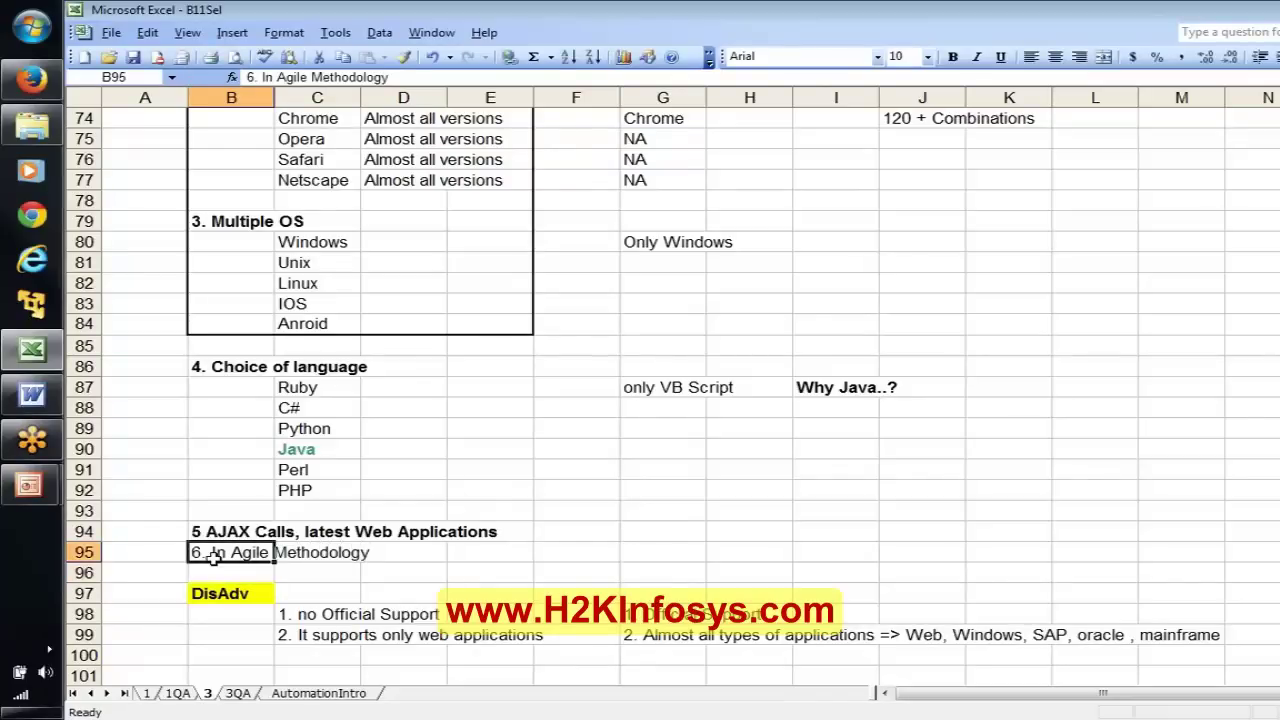
pyautogui.hotkey('ctrl', 'b')
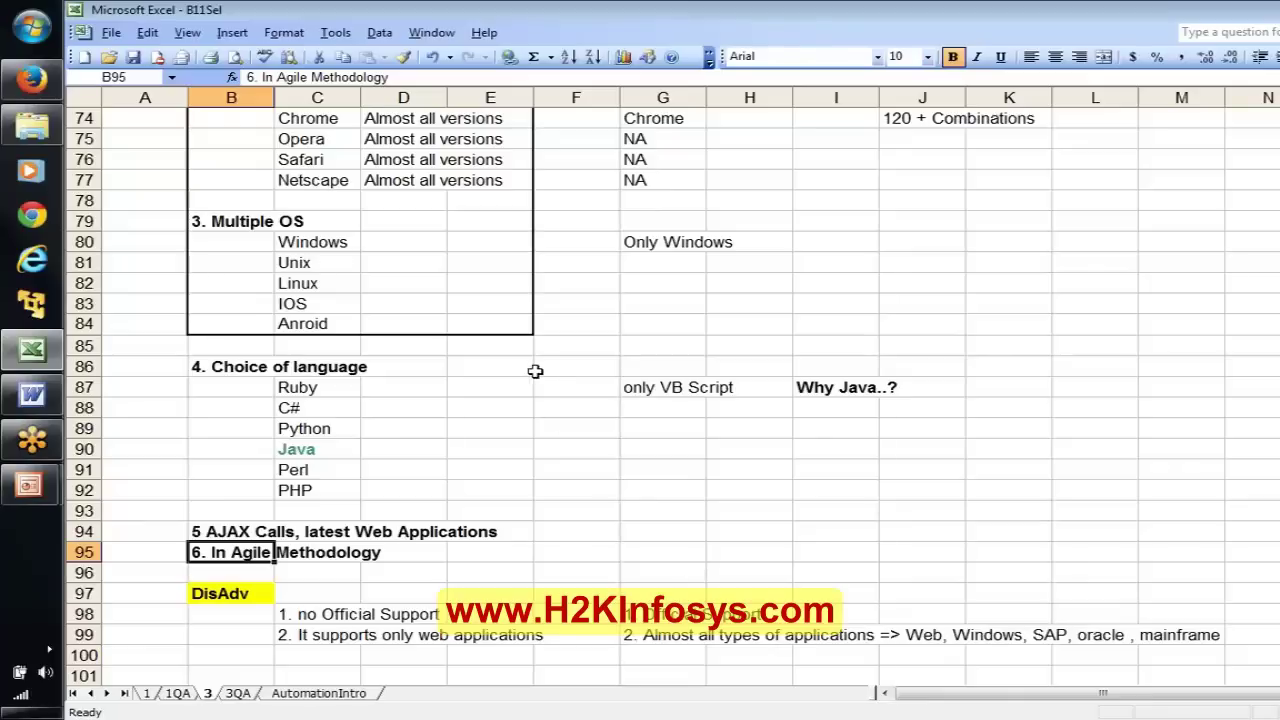
# Step: Switch to the Google account sign-up page in Firefox and enter a sample password of at least 8 characters in the Create a password field
pyautogui.click(30, 78)
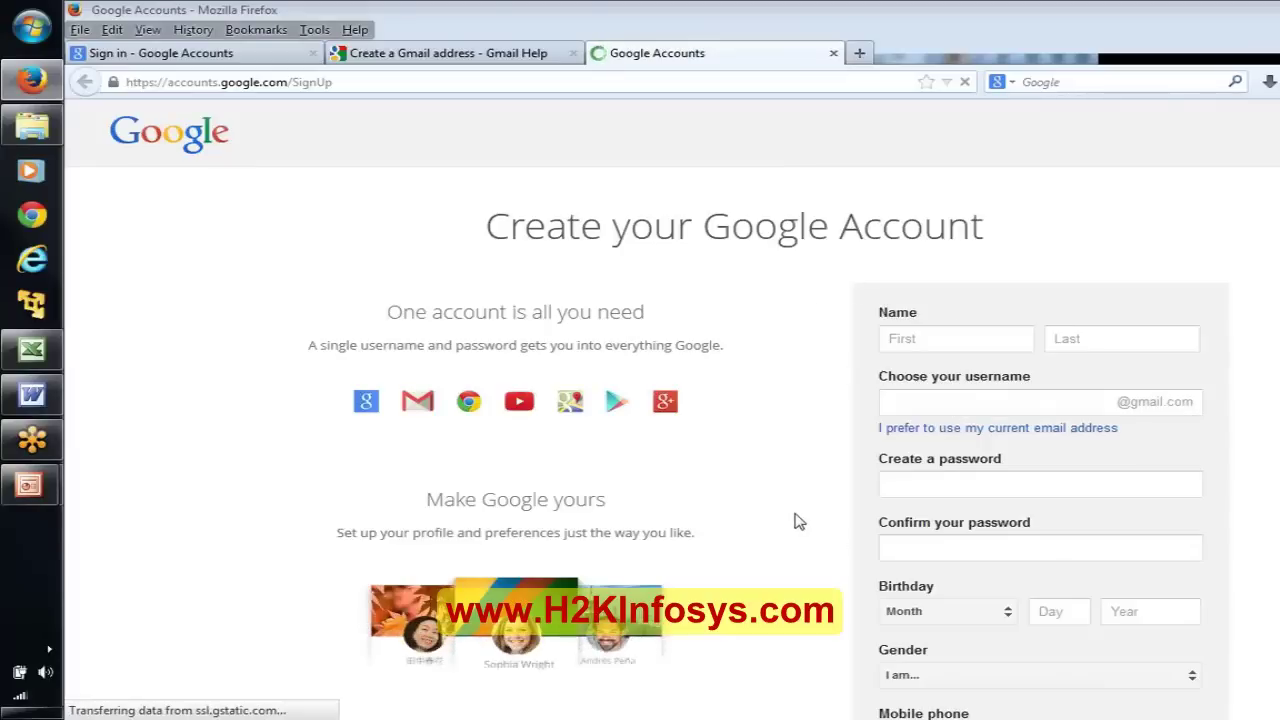
pyautogui.scroll(-1, 798, 436)
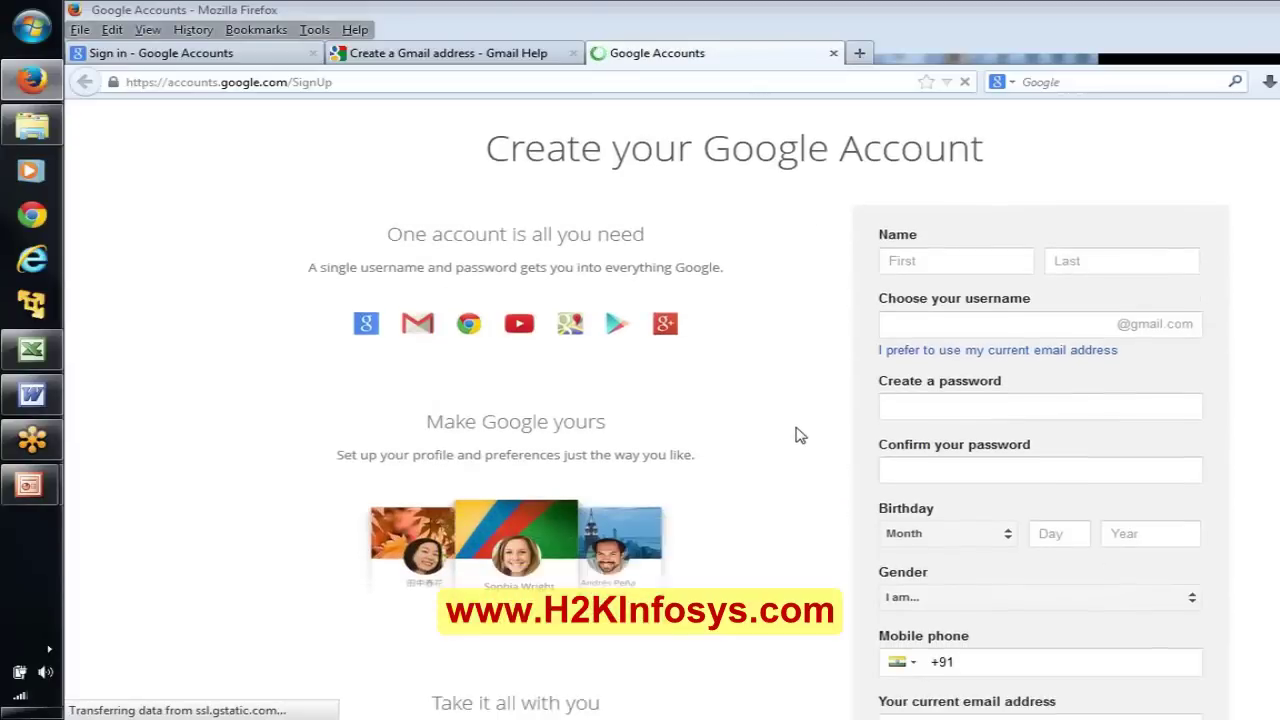
pyautogui.scroll(-1, 798, 436)
pyautogui.click(963, 296)
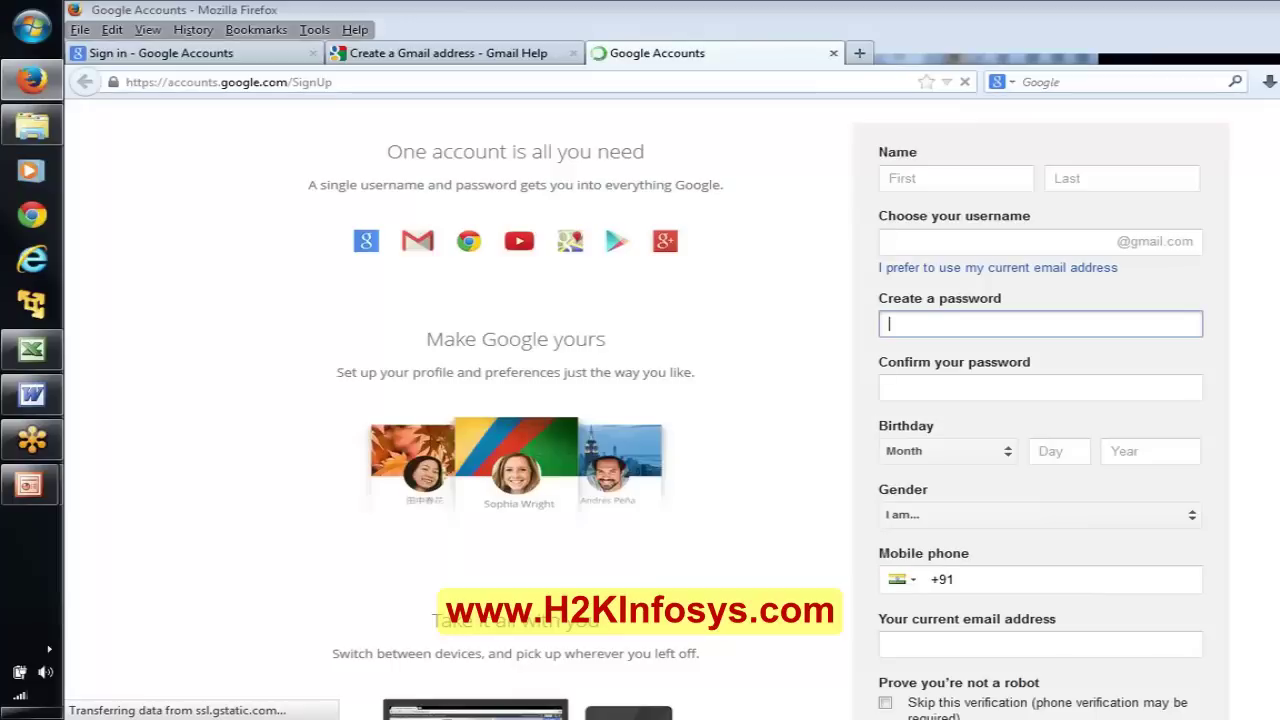
pyautogui.write('••••')
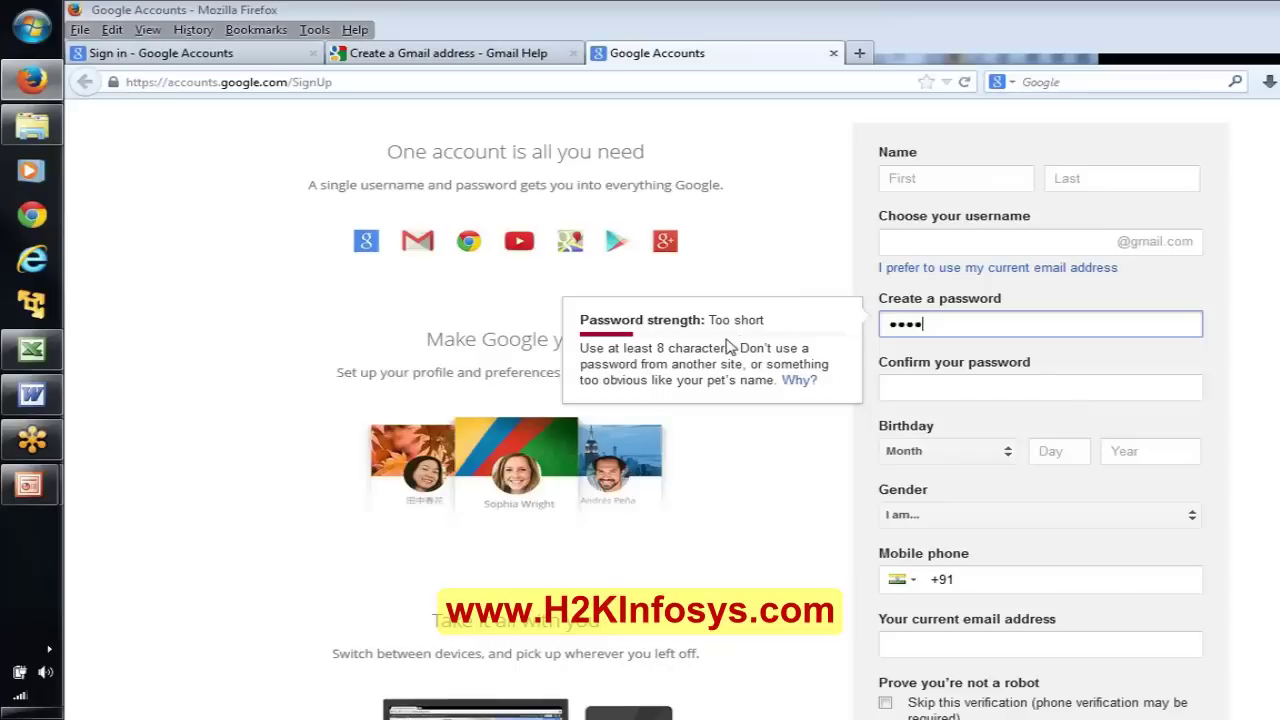
pyautogui.write('●●●●●●●●')
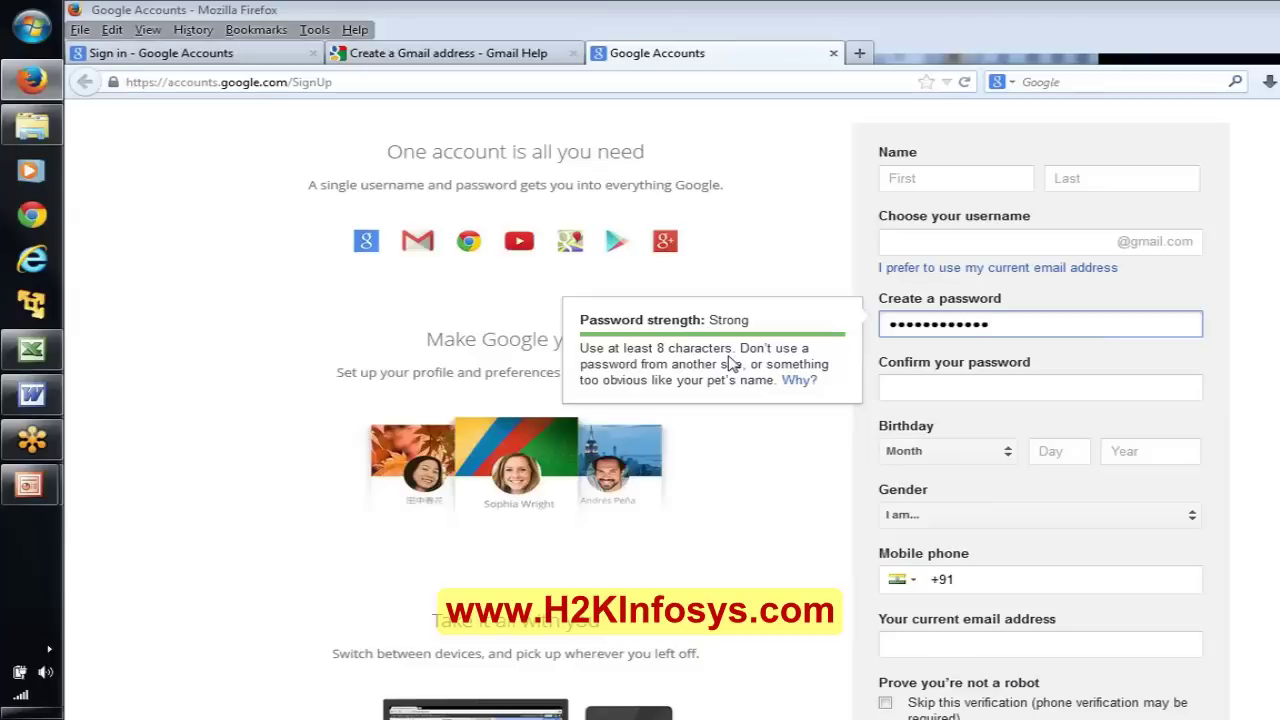
# Step: Select the AJAX calls point in Excel, and return to Firefox to look over the Google sign-up form
pyautogui.click(5, 343)
pyautogui.click(210, 532)
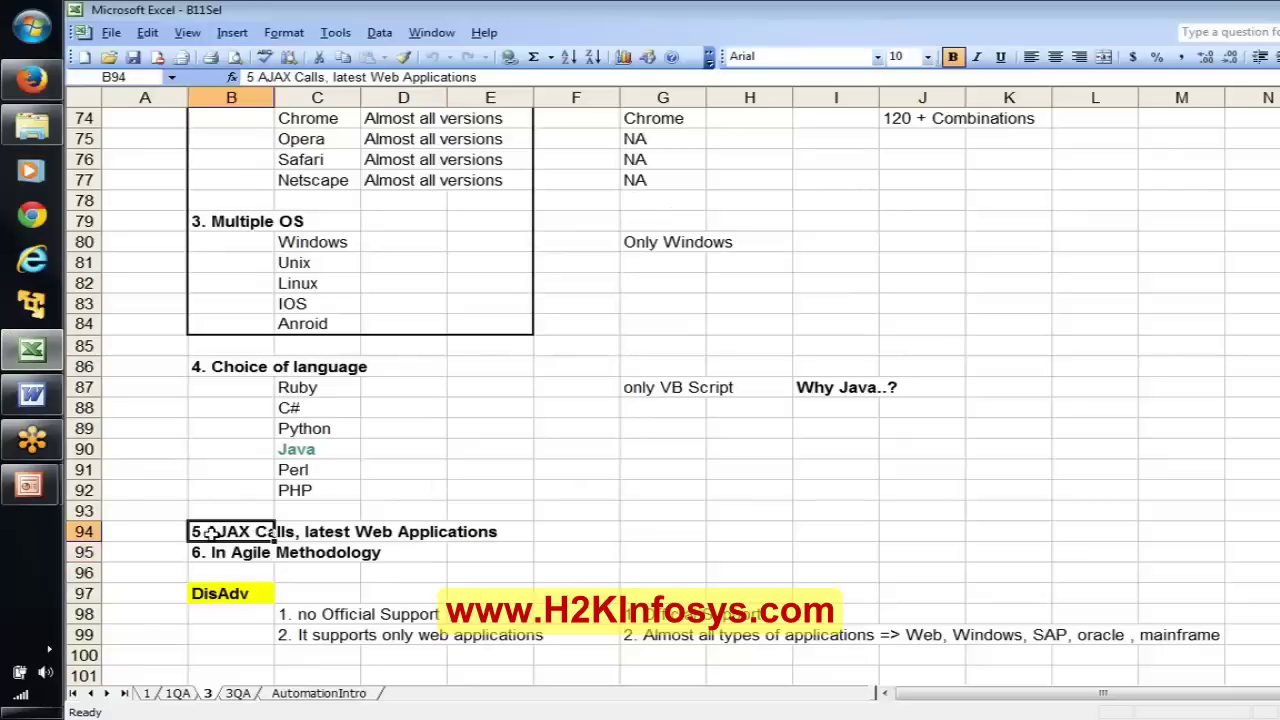
pyautogui.hotkey('alt', 'Tab')
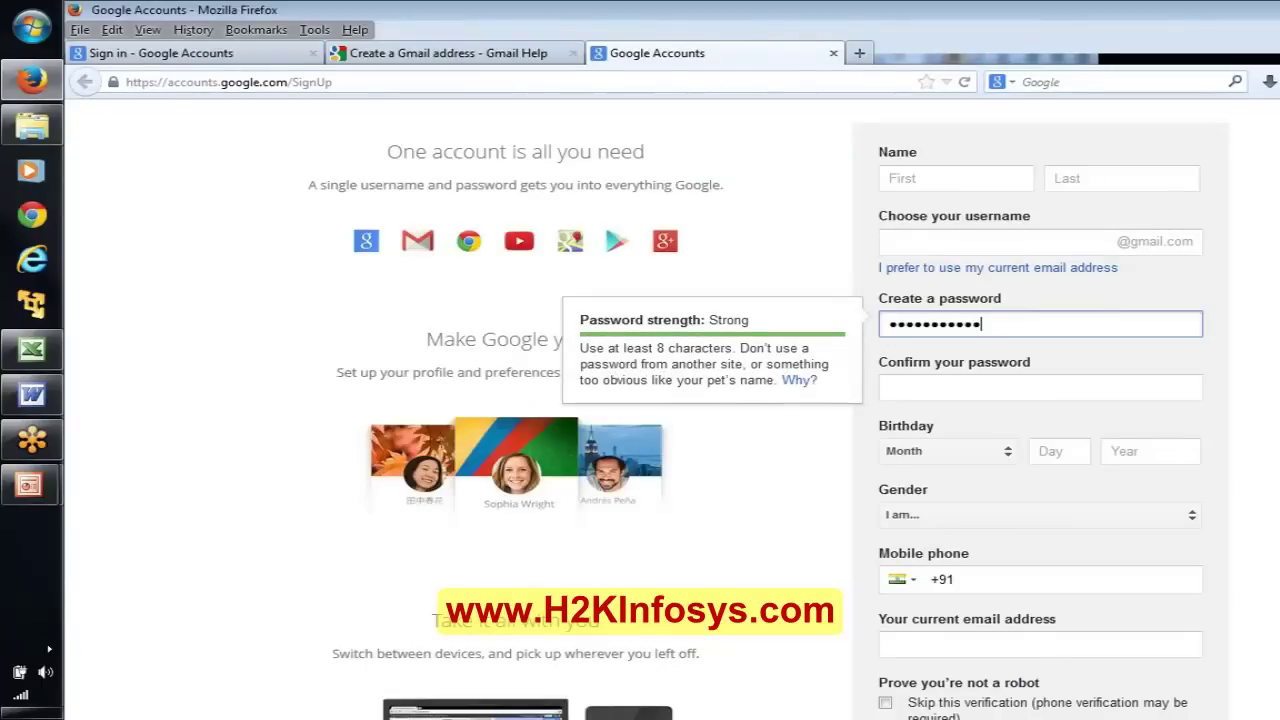
pyautogui.scroll(-5, 785, 593)
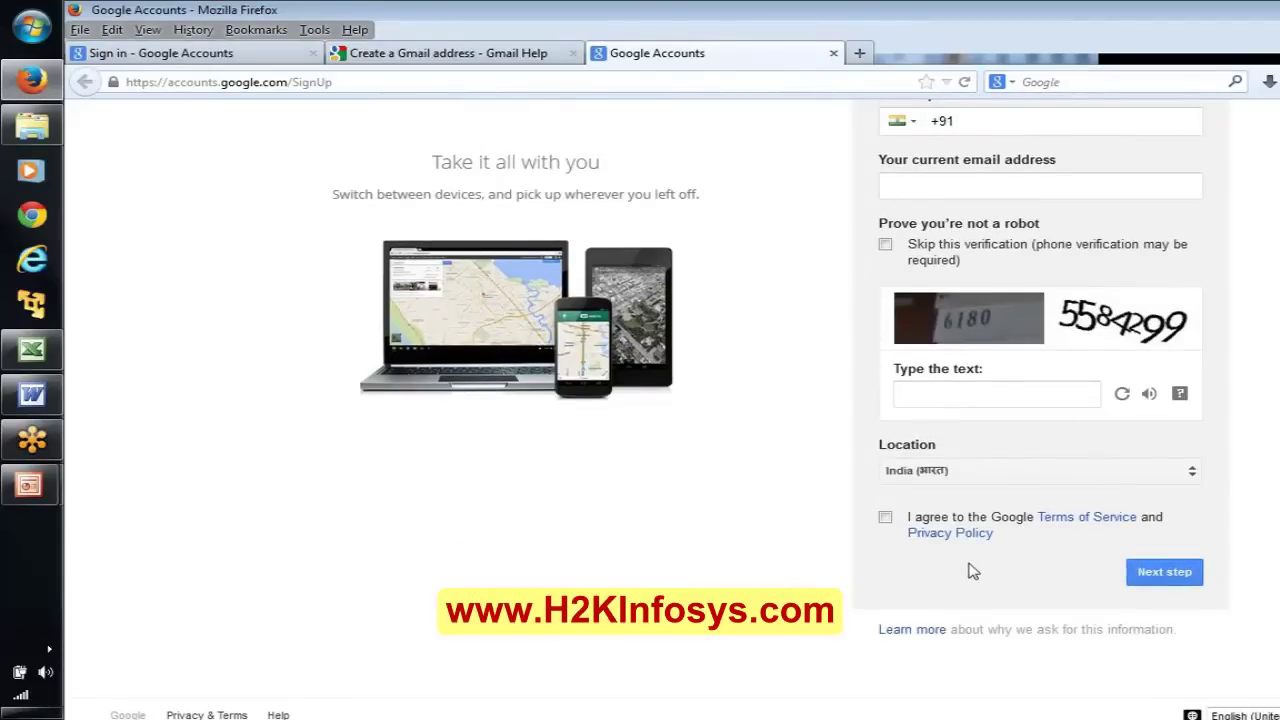
pyautogui.scroll(5, 970, 570)
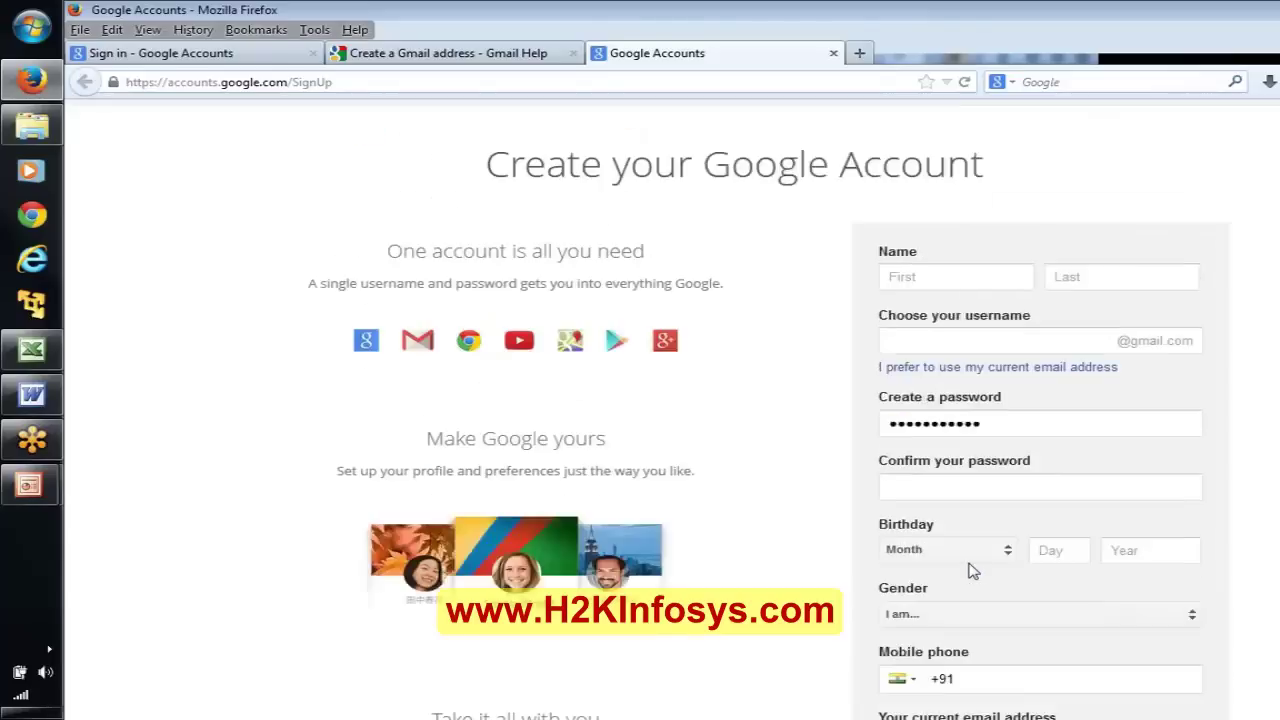
# Step: Shorten the sample password in the Create a password field by removing its last characters
pyautogui.click(960, 484)
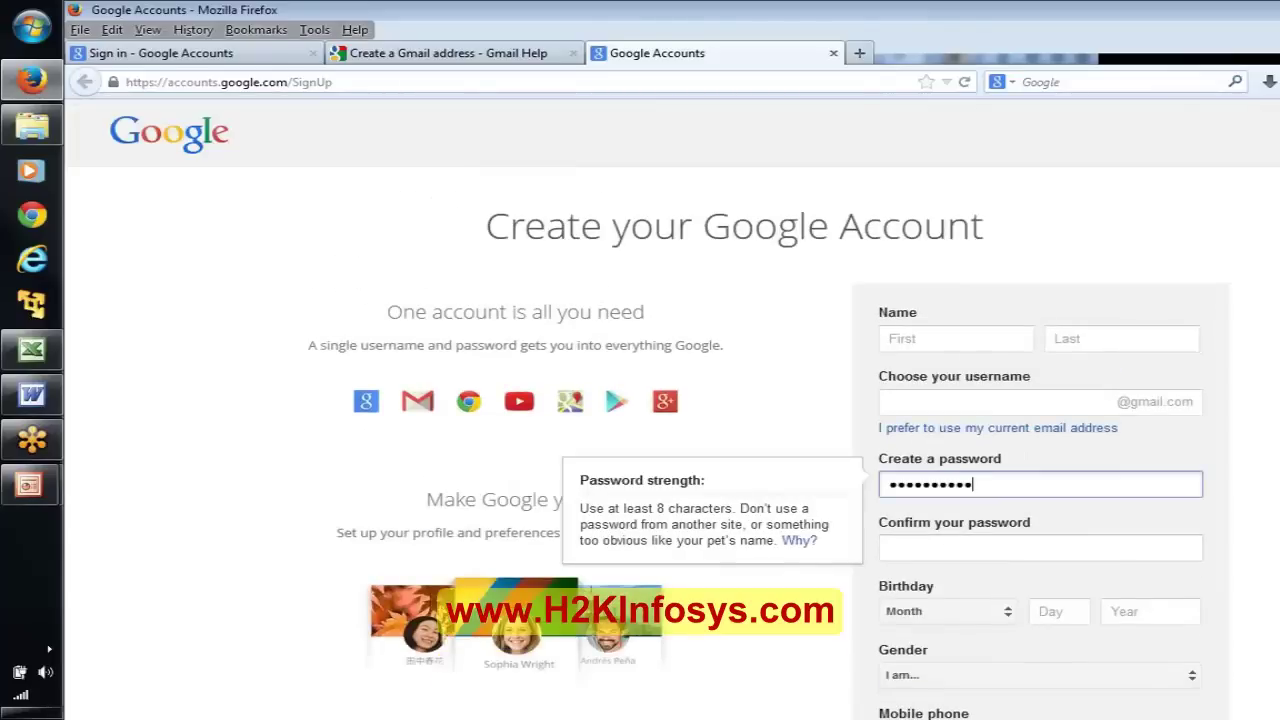
pyautogui.press('BackSpace')
pyautogui.press('BackSpace')
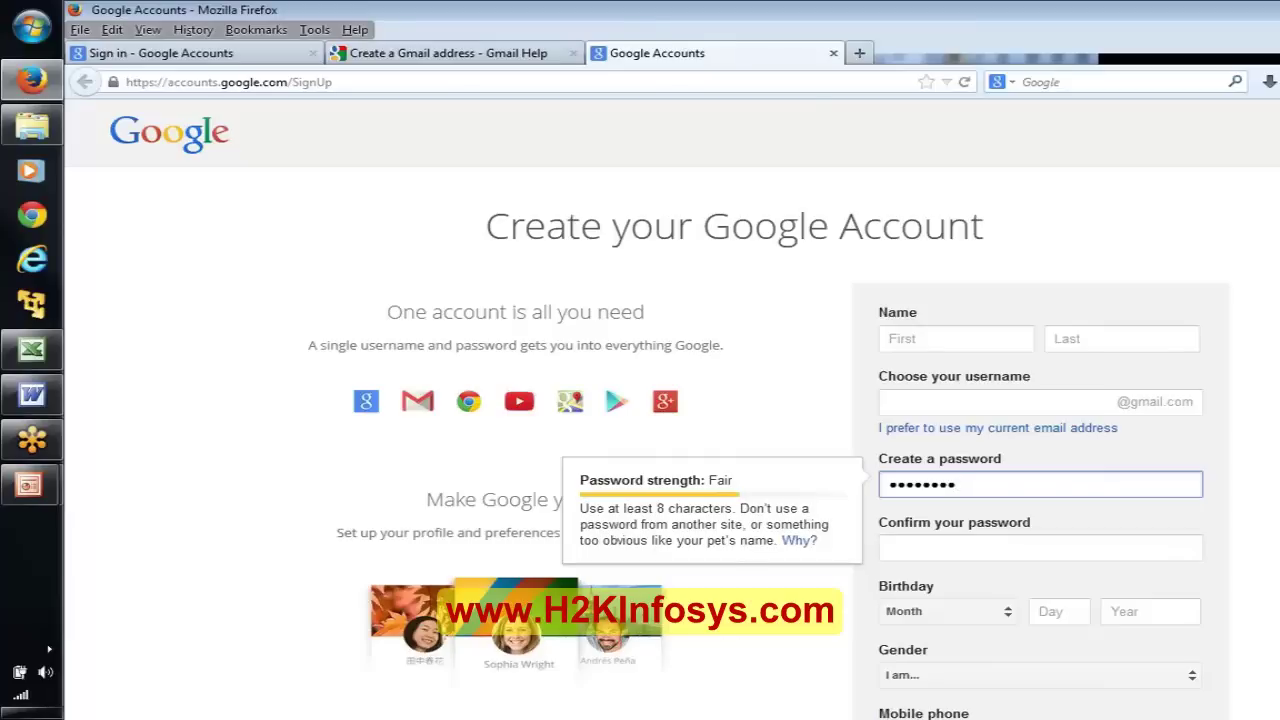
# Step: Switch to the running PowerPoint slide show with the Advantages of Selenium slide
pyautogui.hotkey('alt', 'Tab')
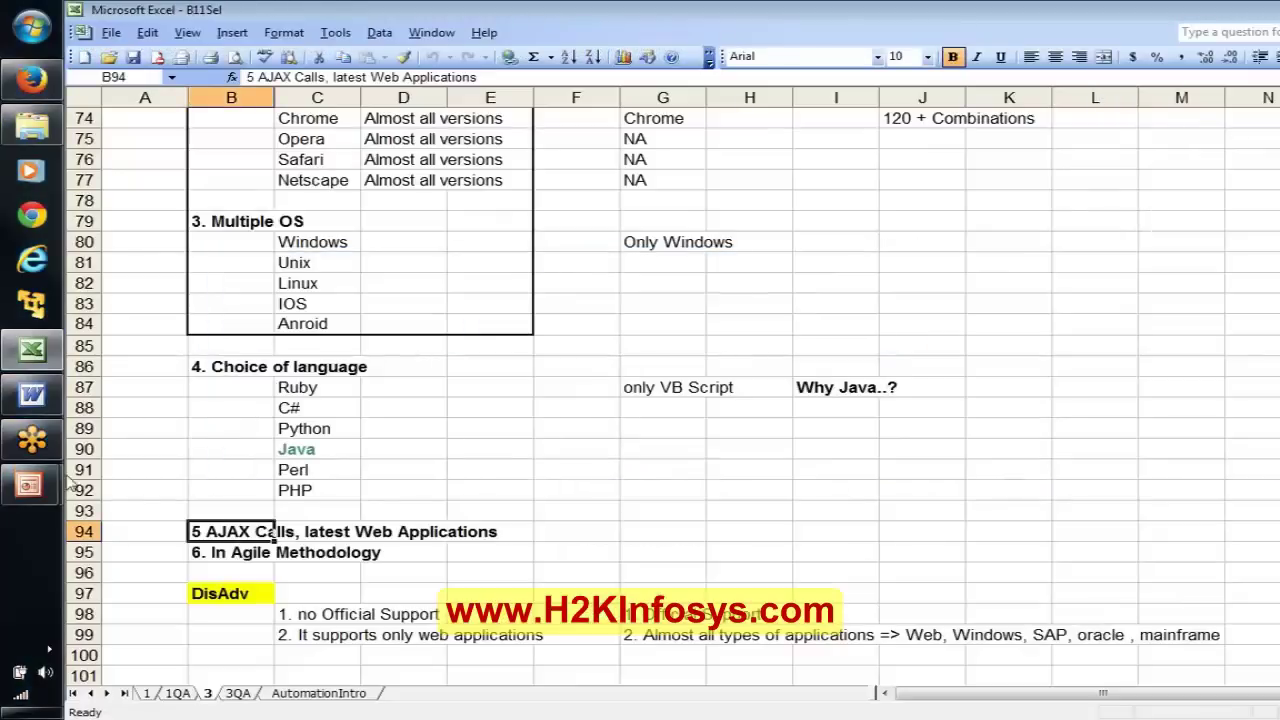
pyautogui.moveTo(30, 485)
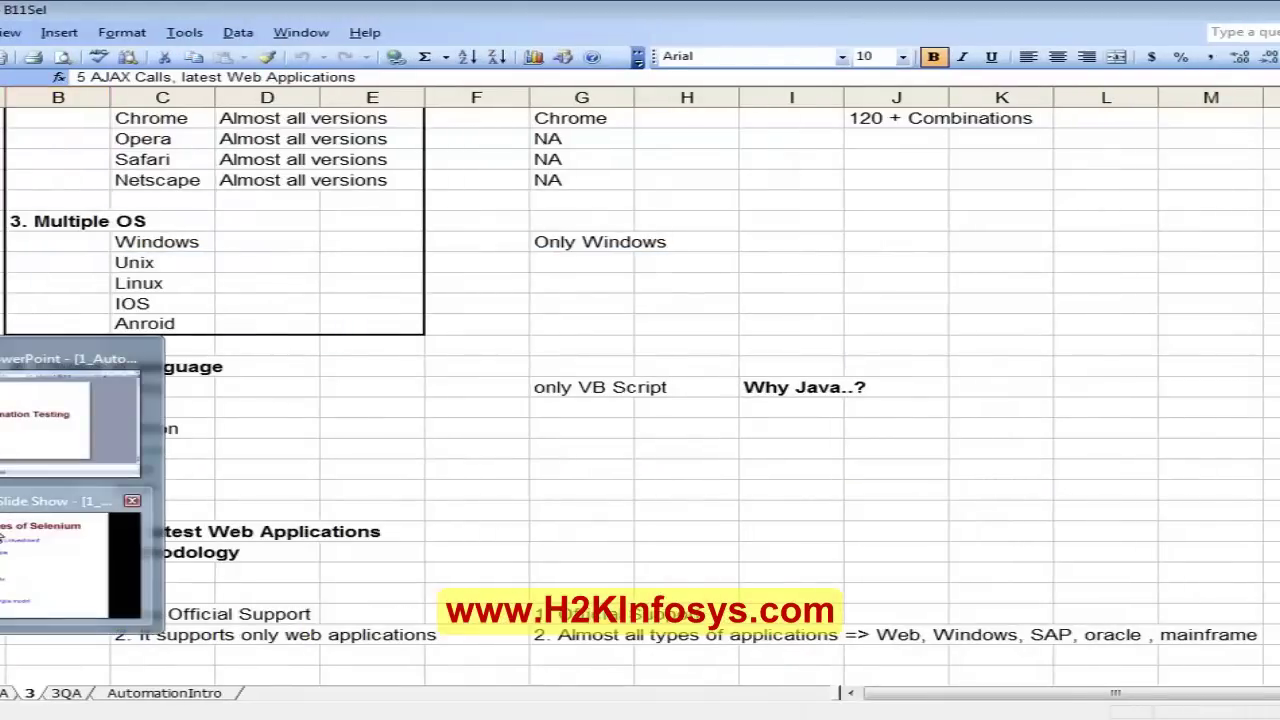
pyautogui.click(75, 560)
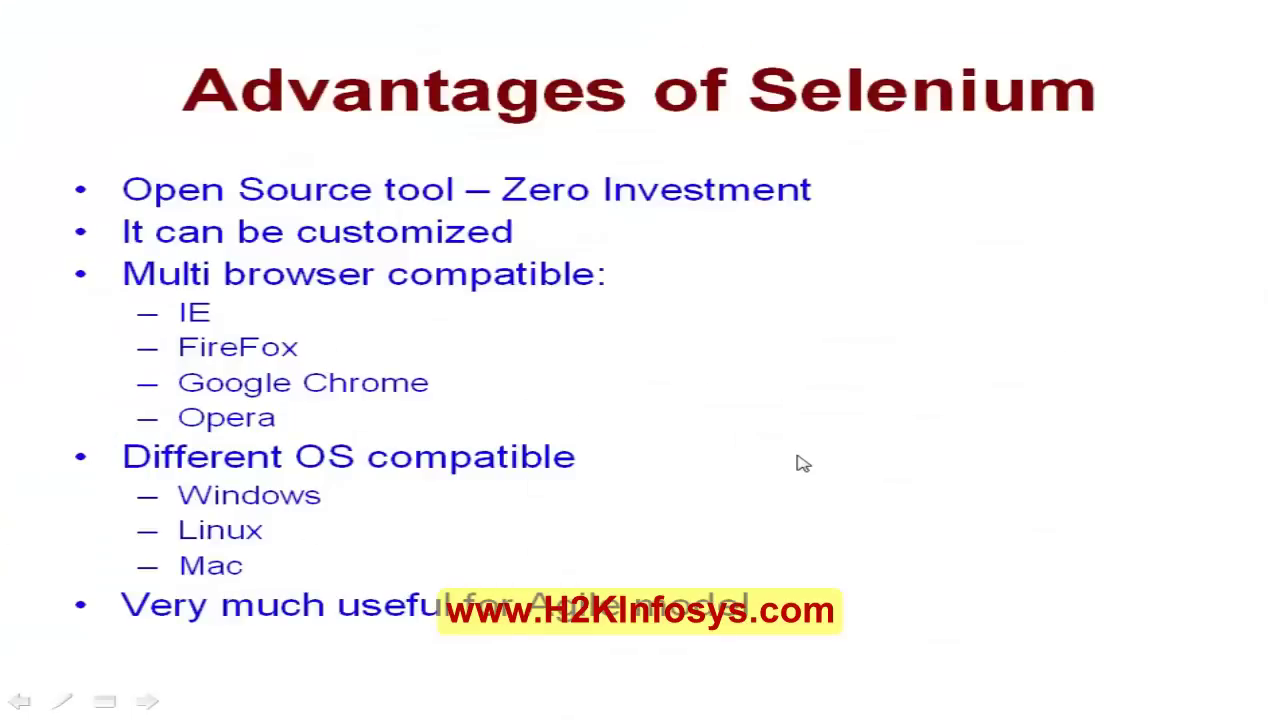